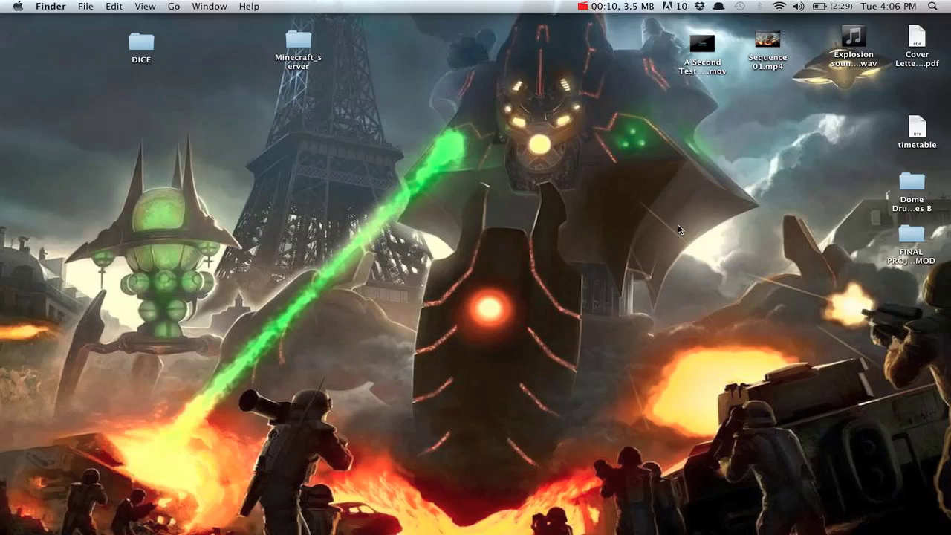
Launch TextEdit from the app search with a new untitled document, nudging its window right.
key("alt+space")
type("text")
key("Return")
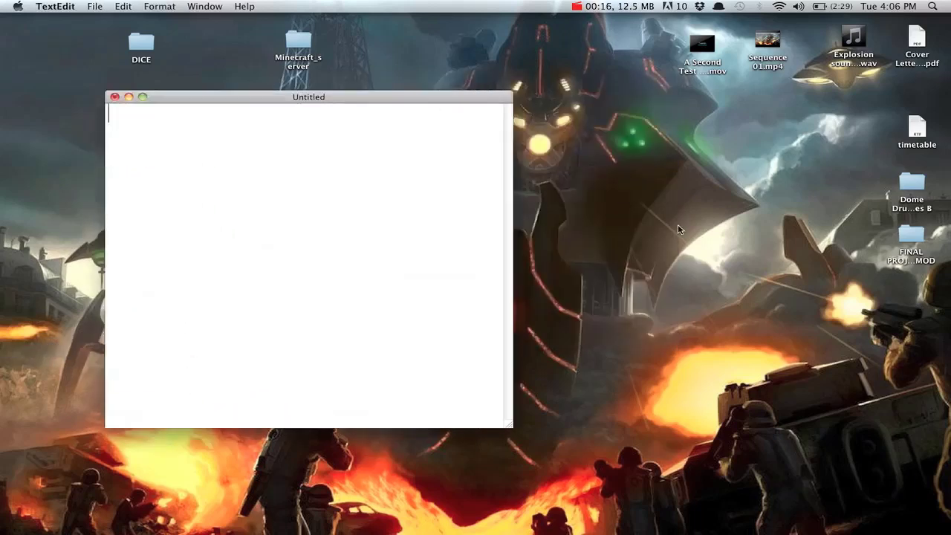
mouse_move(2, 173)
left_click_drag(235, 97, 249, 100)
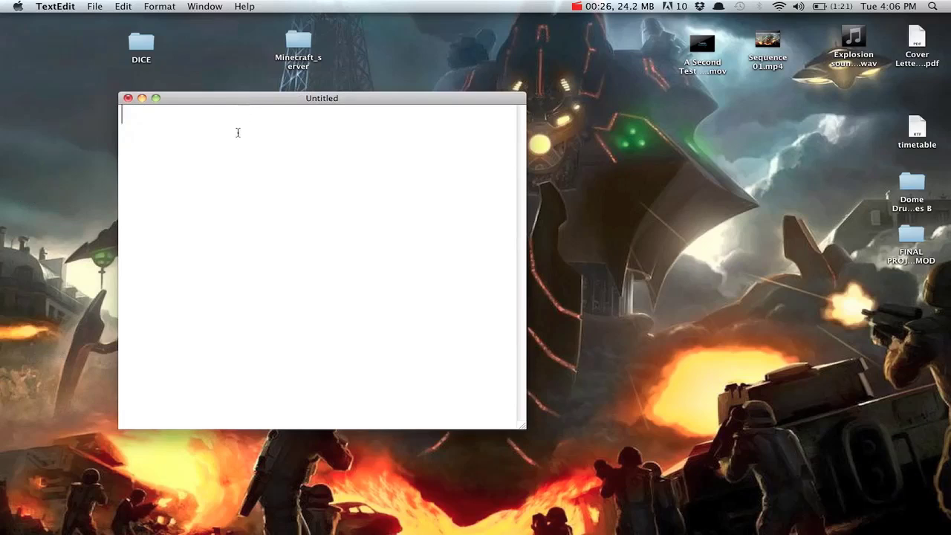
Type a trial line 01010 and delete it again.
key("Return")
key("Return")
type("01010")
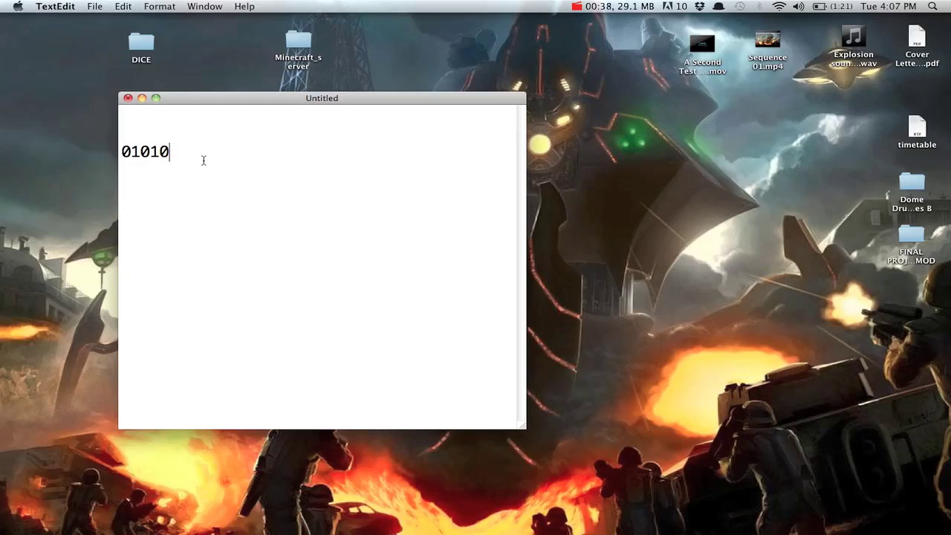
key("BackSpace")
key("BackSpace")
key("BackSpace")
key("BackSpace")
key("BackSpace")
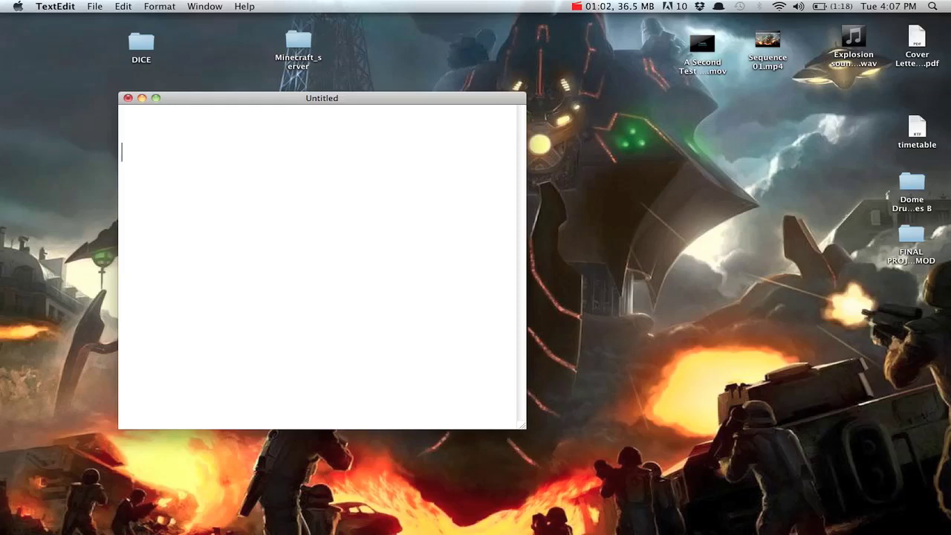
Write the heading 'sign and magnitude' with the example 1010, marking its first bit as sign.
left_click(122, 133)
type("sign and magni")
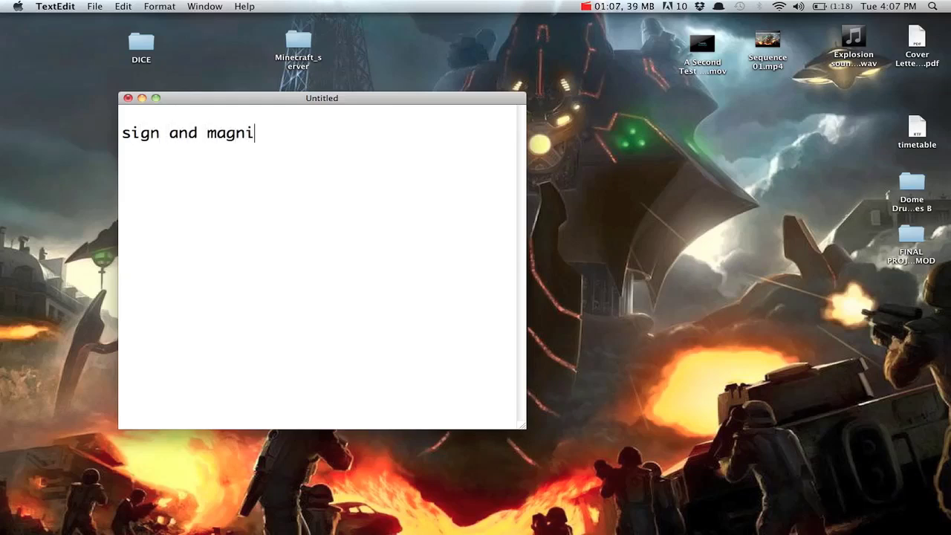
type("tude")
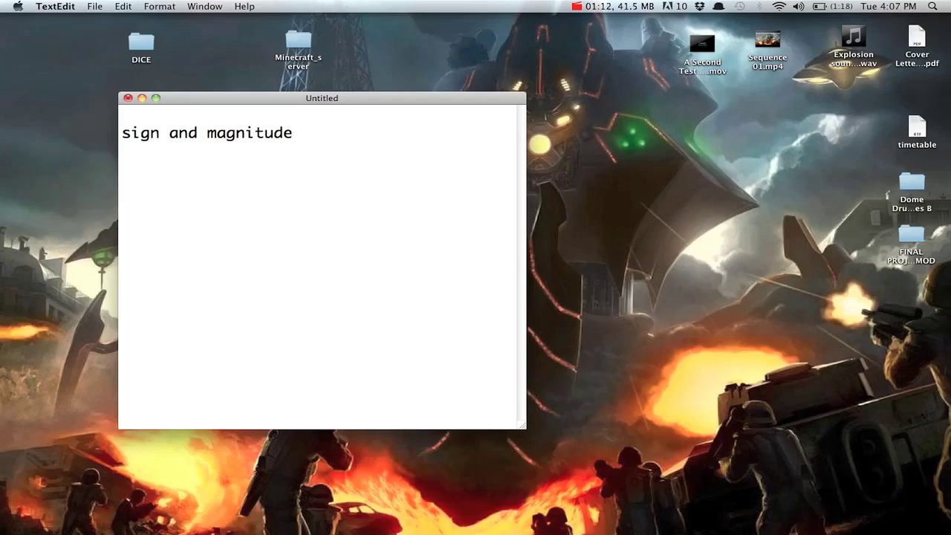
key("Return")
key("Return")
type("1010")
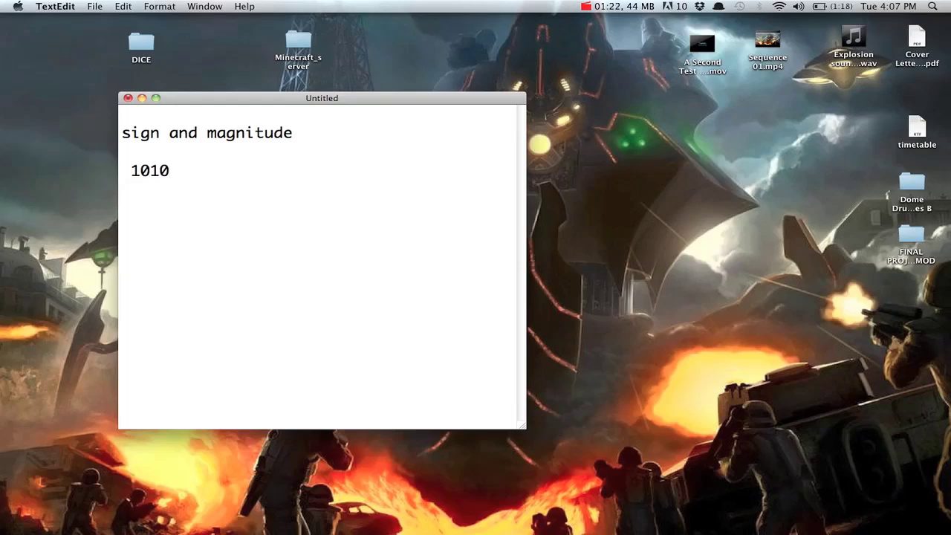
key("Left")
key("Left")
key("Left")
key("Right")
key("Right")
key("Right")
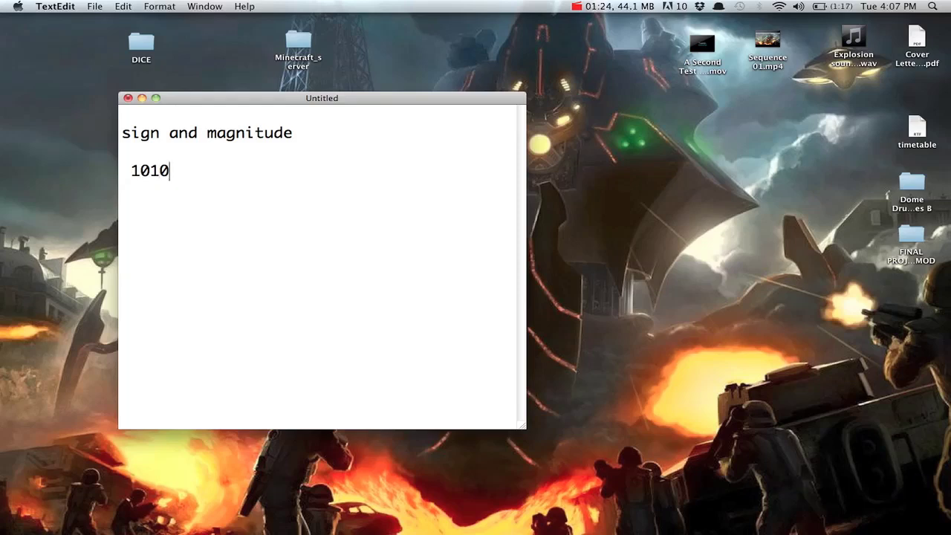
key("Left")
key("Left")
key("Left")
key("shift+Left")
key("Right")
key("Right")
key("Right")
key("Right")
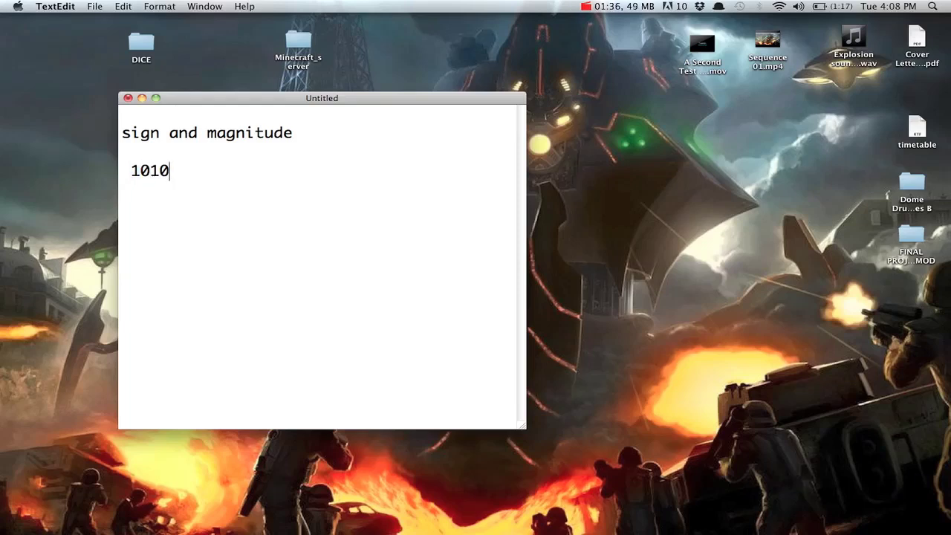
Add the legend lines '1 = negative' and an indented '0 = positive'.
key("Return")
type("1 negi")
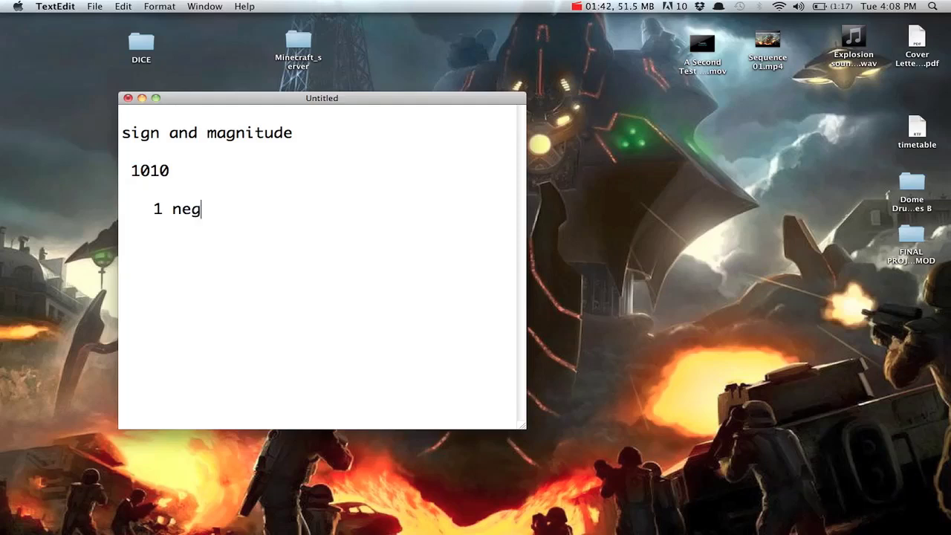
key("BackSpace")
key("BackSpace")
key("BackSpace")
key("BackSpace")
type("= negativ")
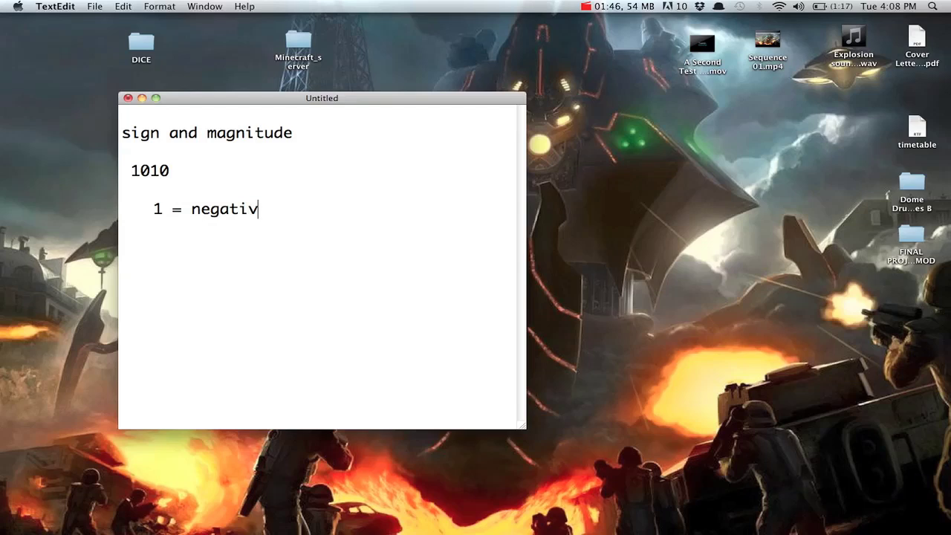
key("BackSpace")
type("ve")
key("Return")
key("Tab")
type("0 = positive")
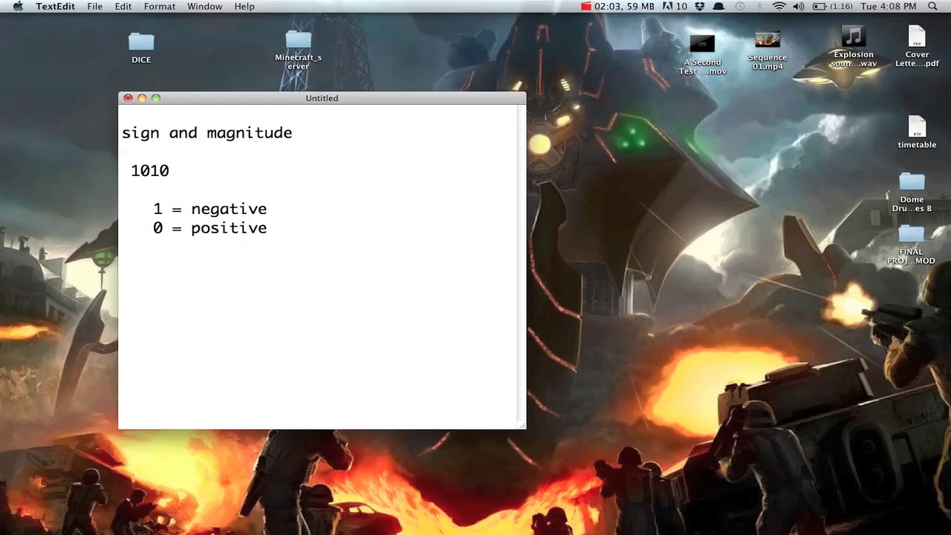
left_click(267, 209)
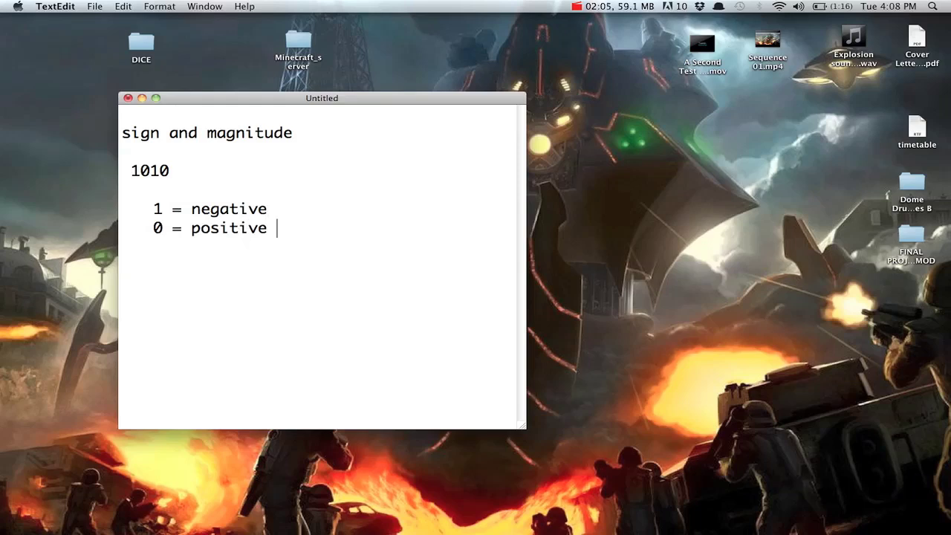
Space out the digits of 1010 into separate bit columns.
key("Up")
key("Up")
key("Up")
key("Left")
key("Left")
key("Left")
key("Right")
key("Right")
key("Right")
key("Left")
key("Left")
key("Left")
key("Left")
key("Left")
key("Left")
key("Left")
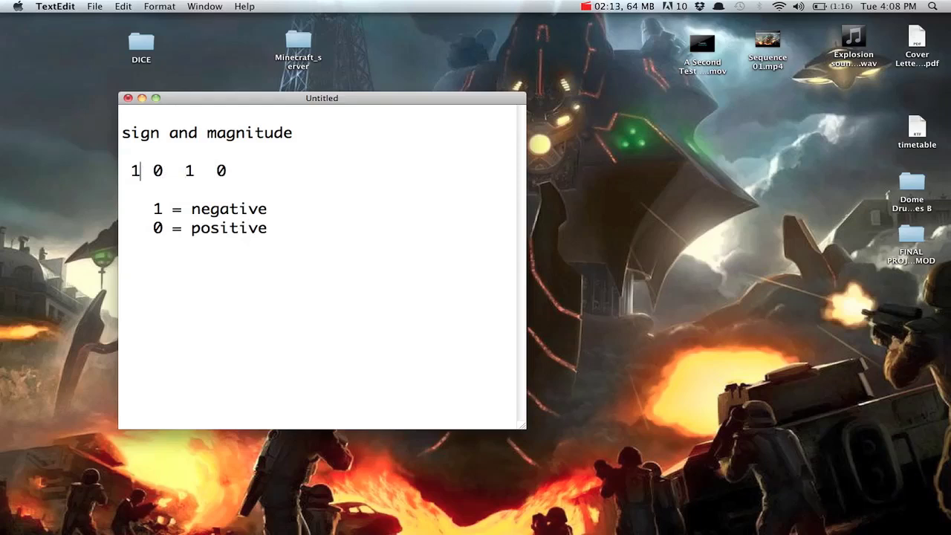
key("BackSpace")
key("Right")
key("Right")
key("Right")
key("Right")
key("Right")
key("Right")
key("Right")
key("Right")
key("Right")
key("Up")
key("Down")
key("Right")
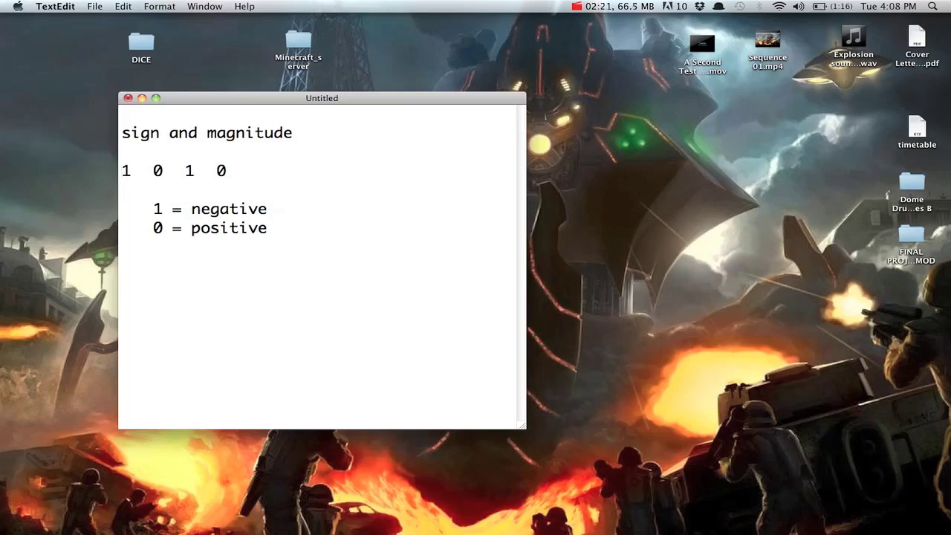
Insert a header line '± 4 2 1' above the bits.
type("?")
key("Left")
key("Return")
key("Right")
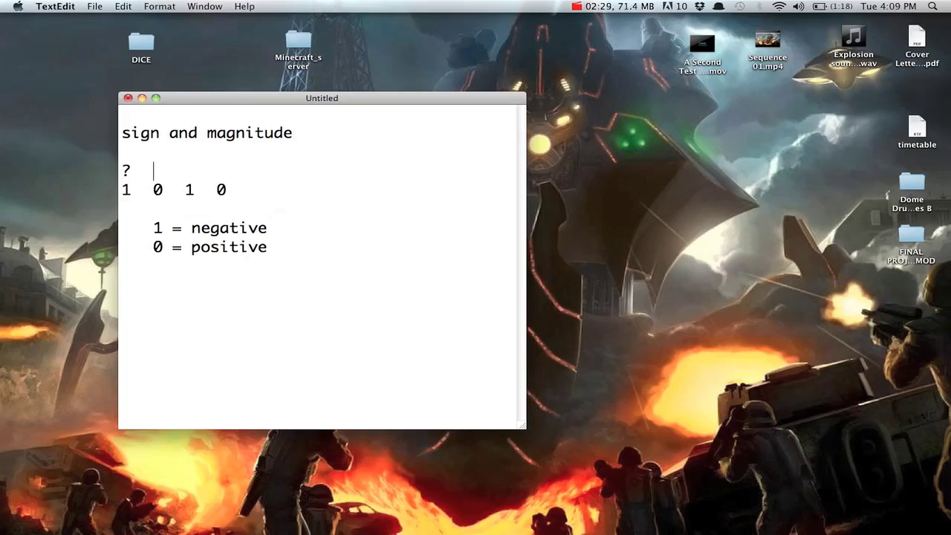
type("4  2")
key("Left")
key("Left")
key("Left")
key("Left")
key("Left")
key("Left")
key("Left")
key("Left")
key("Left")
key("Right")
key("Right")
key("Right")
key("Right")
key("Right")
key("Right")
key("Left")
key("Left")
key("Left")
key("Left")
key("Left")
key("Left")
key("BackSpace")
type("±")
Write -2 below the row, then change the sign bit to 0 and the result to +2.
key("Right")
key("Down")
key("Right")
key("Right")
key("Right")
key("Right")
key("Return")
key("Return")
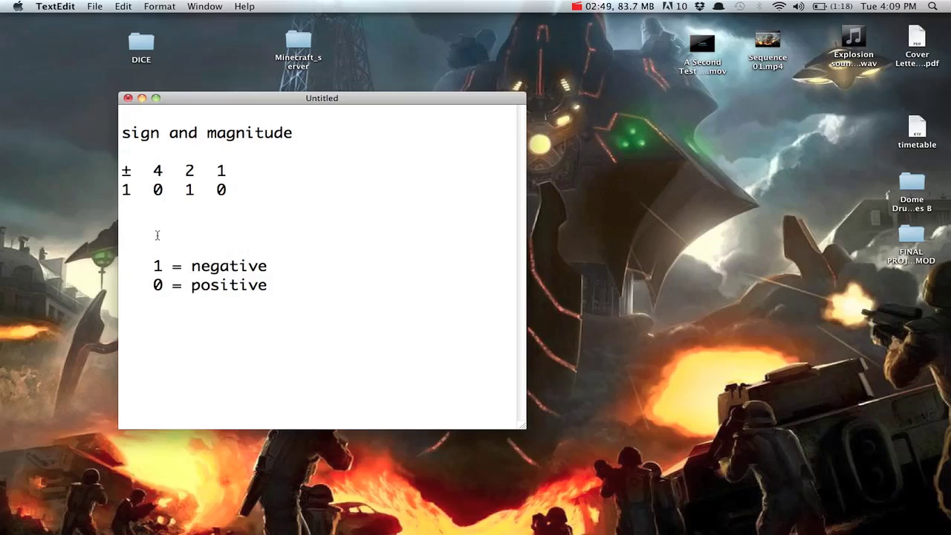
type("-2")
left_click(129, 189)
key("BackSpace")
type("0")
left_click(128, 230)
key("BackSpace")
type("+2")
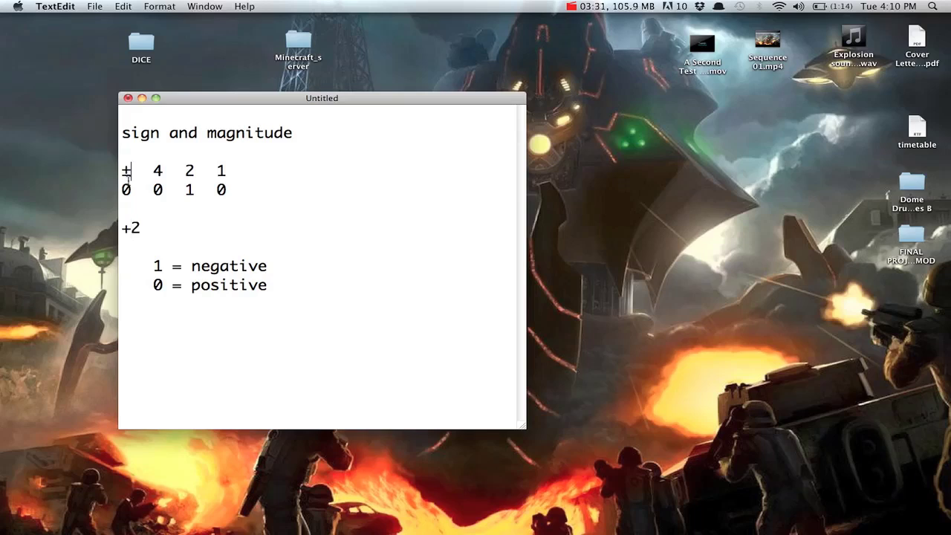
Delete the +2 line and change the bit row to 0 0 0 0.
double_click(127, 191)
triple_click(124, 172)
left_click(122, 173)
left_click(141, 230)
key("BackSpace")
key("BackSpace")
key("BackSpace")
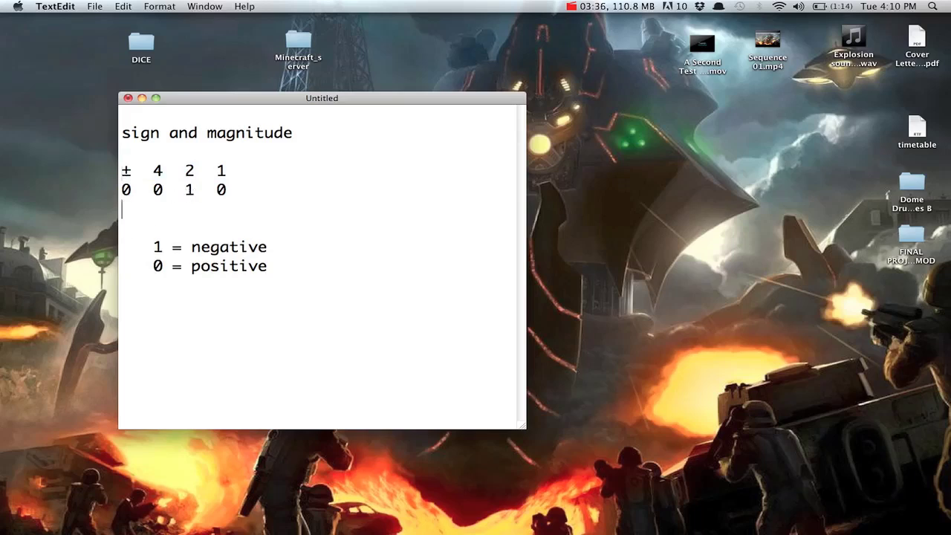
left_click(195, 191)
key("BackSpace")
type("0")
left_click(298, 190)
key("Return")
key("Return")
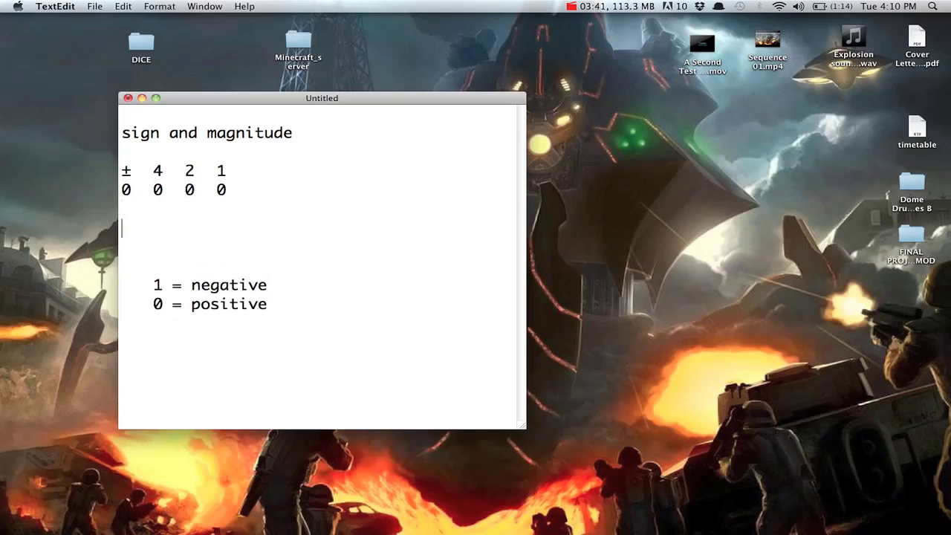
key("Delete")
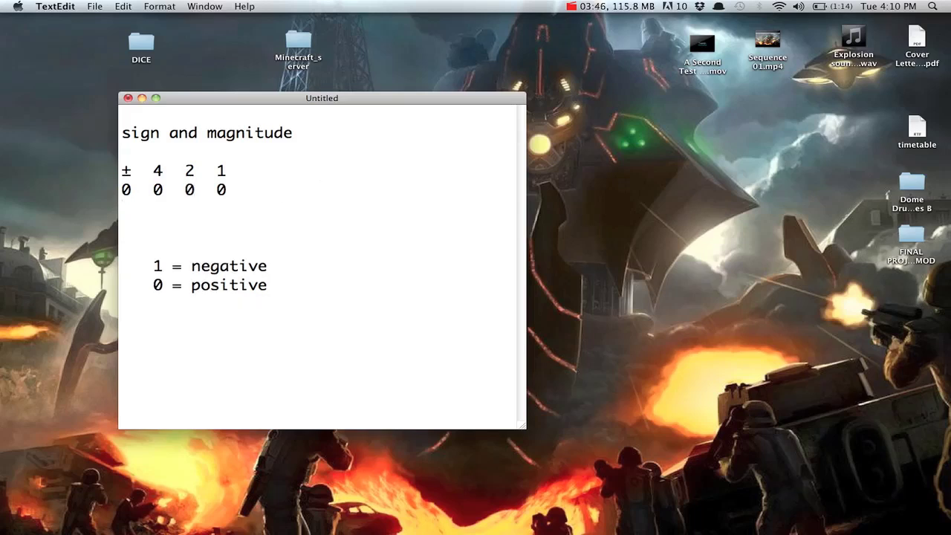
Show that the row reads as -0 with sign bit 1 and +0 with sign bit 0.
left_click(131, 189)
key("BackSpace")
type("1")
left_click(122, 228)
type("-0")
key("Up")
key("Up")
key("BackSpace")
type("0")
key("Down")
key("Down")
key("Right")
key("Return")
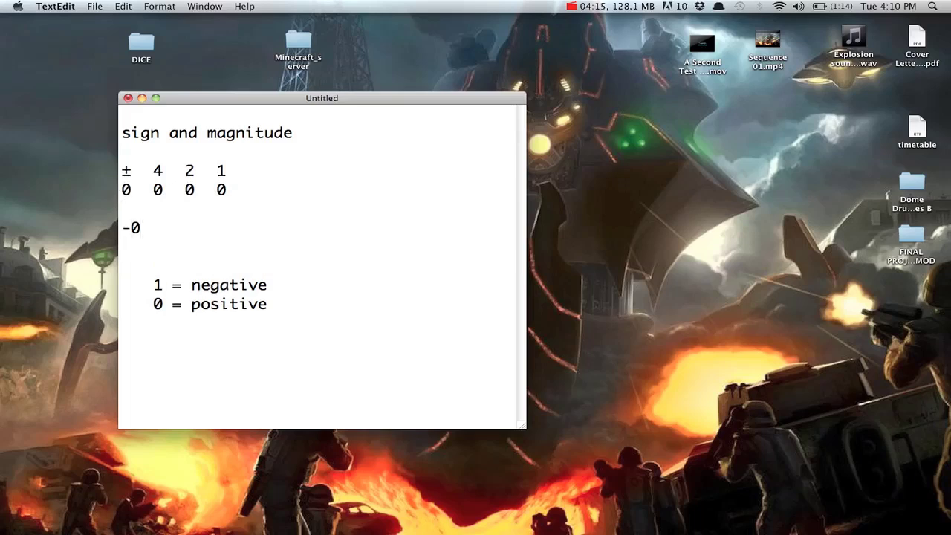
type("+0")
Select all the sign and magnitude notes for deletion.
triple_click(121, 170)
double_click(126, 189)
left_click(129, 211)
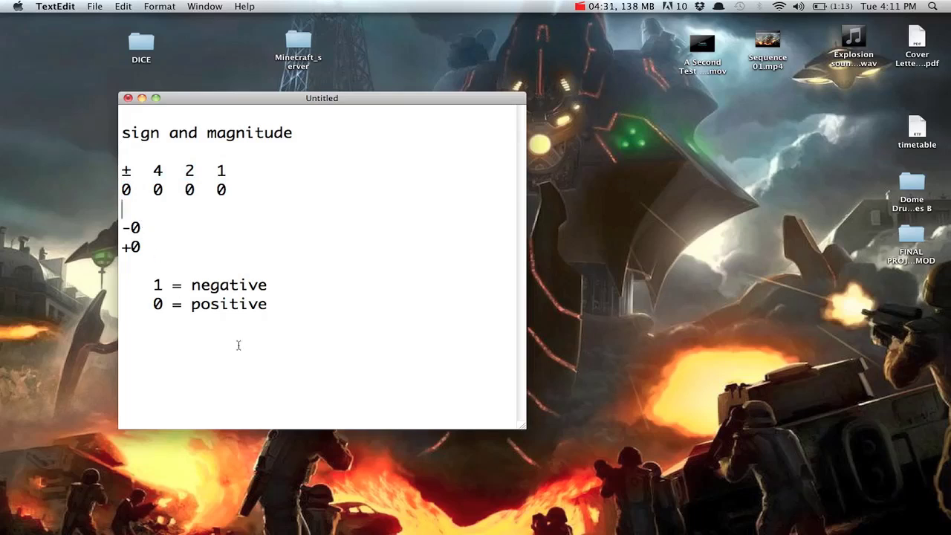
left_click_drag(309, 325, 84, 138)
Erase the old notes and type the heading 'ones complement'.
key("BackSpace")
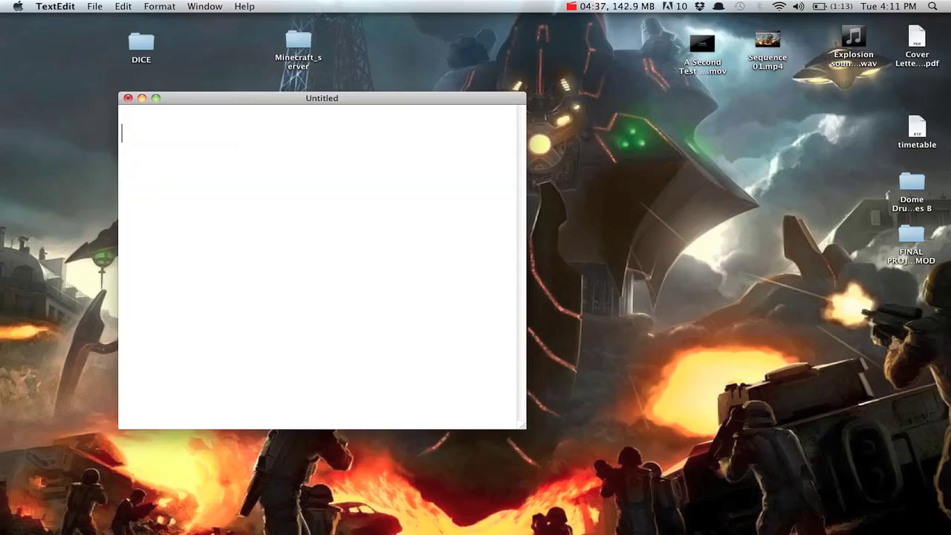
type("one")
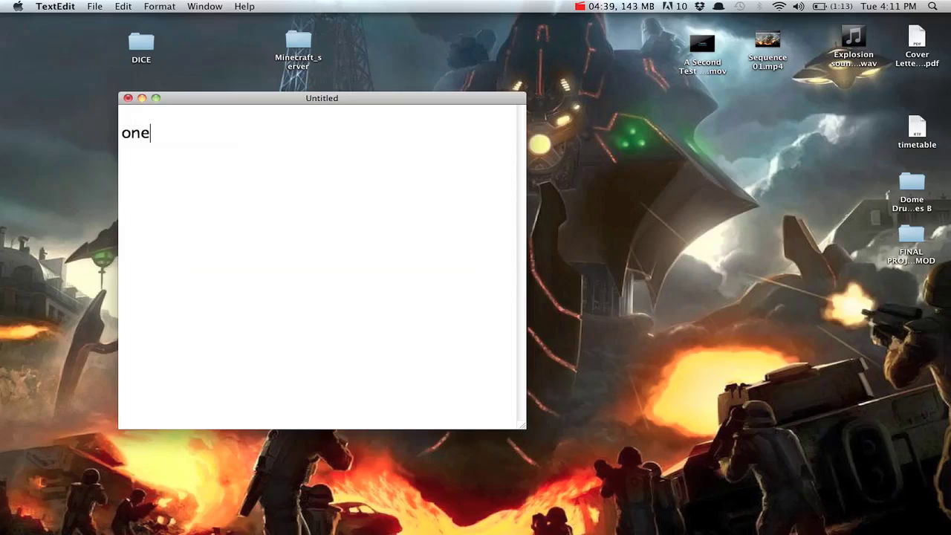
type("s complimnt")
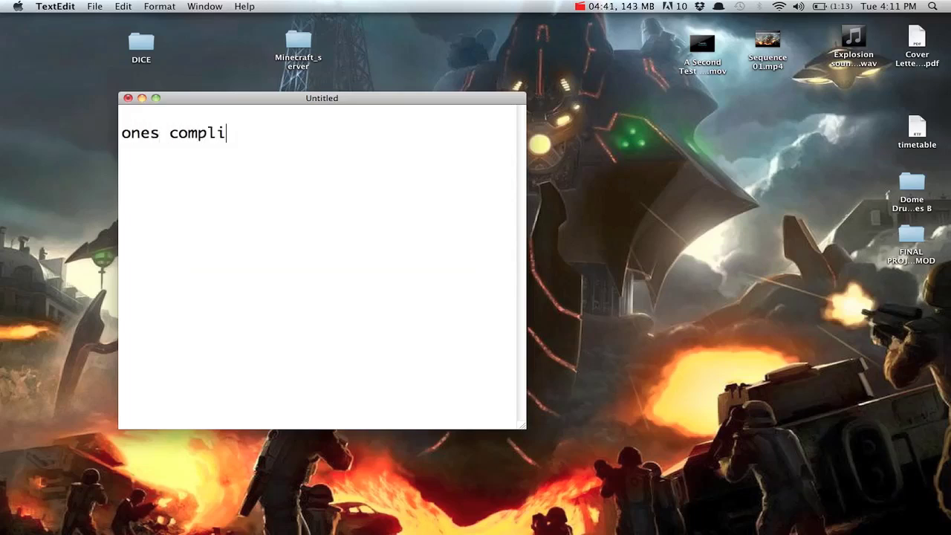
key("BackSpace")
key("BackSpace")
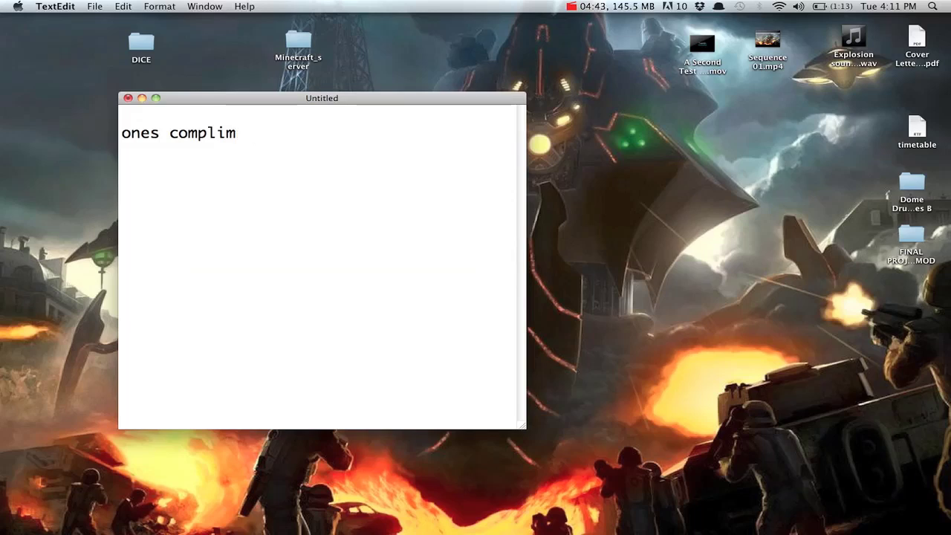
type("ent")
key("BackSpace")
key("Return")
key("Return")
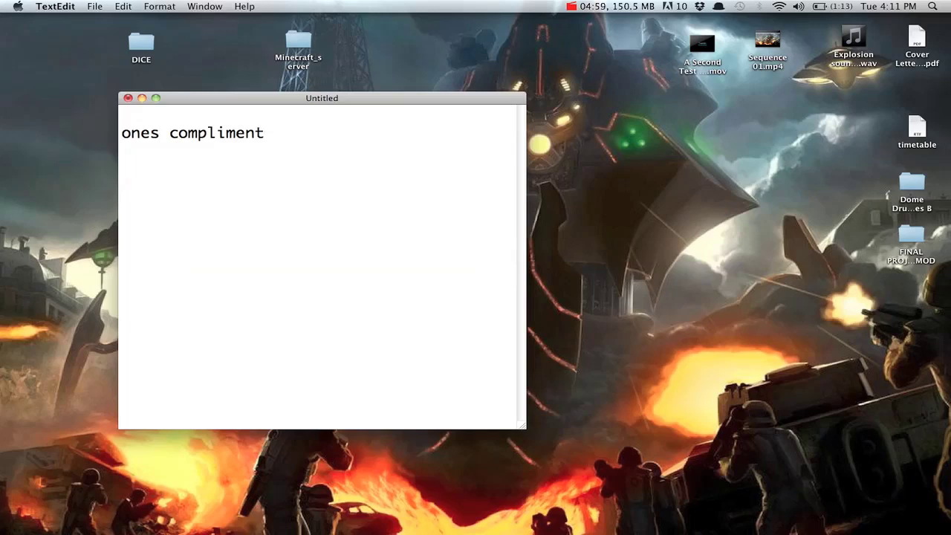
Add a tab-aligned row 'Normal 1 0 1 0'.
key("Tab")
type("10")
key("BackSpace")
type("0")
key("Tab")
type("1")
key("Tab")
type("0")
key("Return")
key("Return")
key("Up")
key("Up")
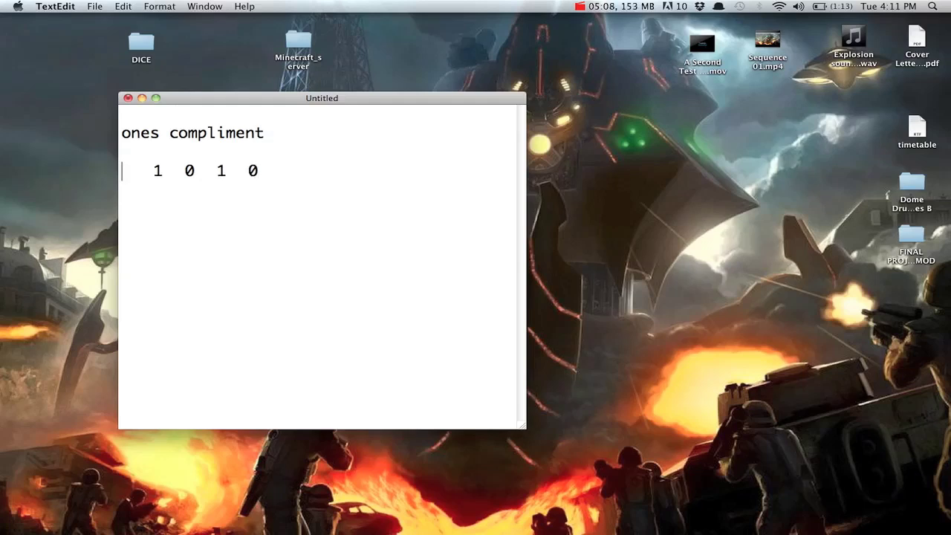
type("Normal")
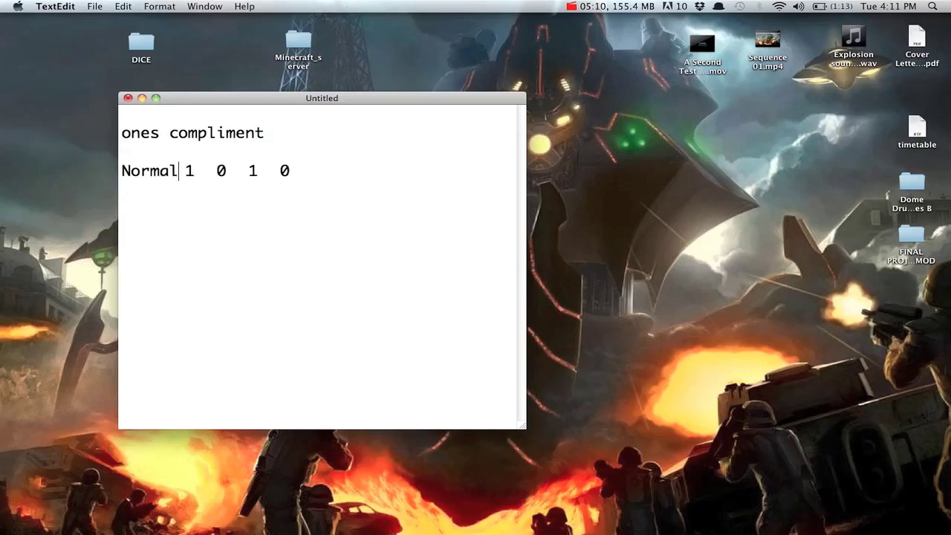
key("Tab")
key("Tab")
Add a 'flip bits' line above a new 'OC' row.
left_click(122, 191)
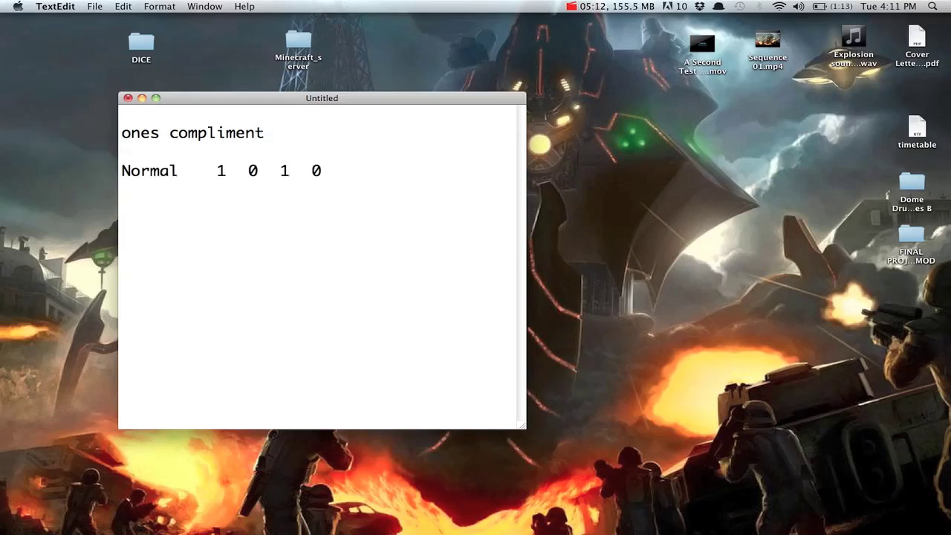
type("OC")
key("Tab")
key("Tab")
key("Tab")
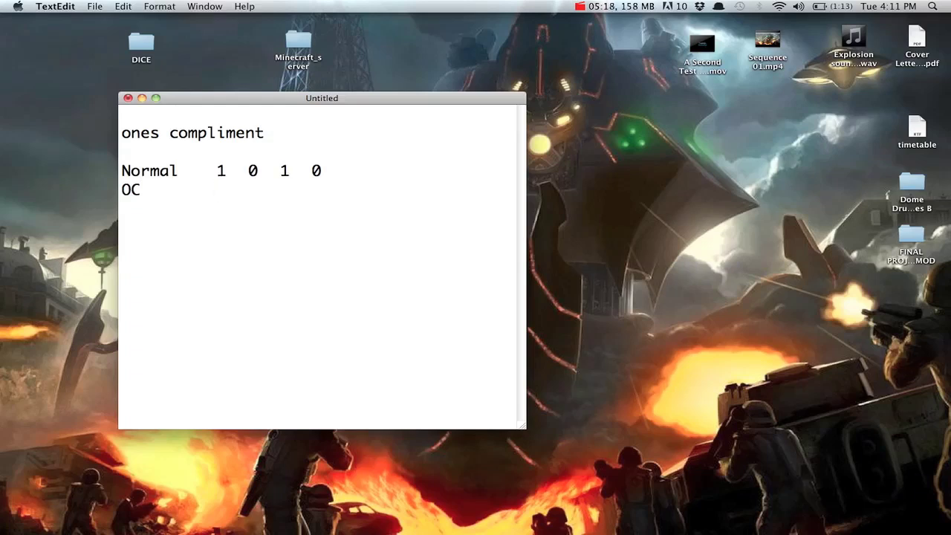
key("Left")
key("Left")
key("Return")
key("Return")
key("Up")
key("Return")
type("flip bits")
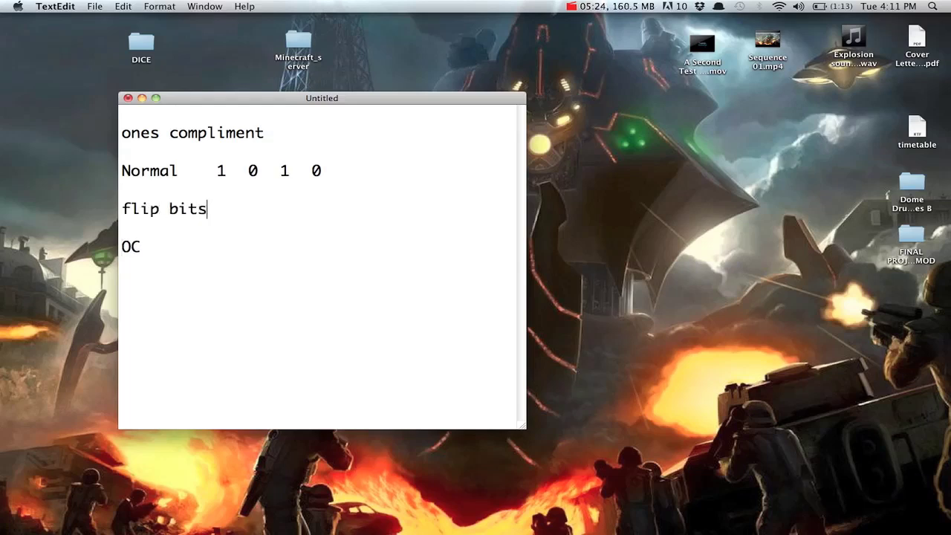
Fill the OC row with 0 1 0 1 and write -10 below it.
left_click(217, 247)
type("0")
key("Tab")
type("1")
key("Return")
key("BackSpace")
type("0")
key("Tab")
type("1")
key("Return")
key("Return")
type("-10")
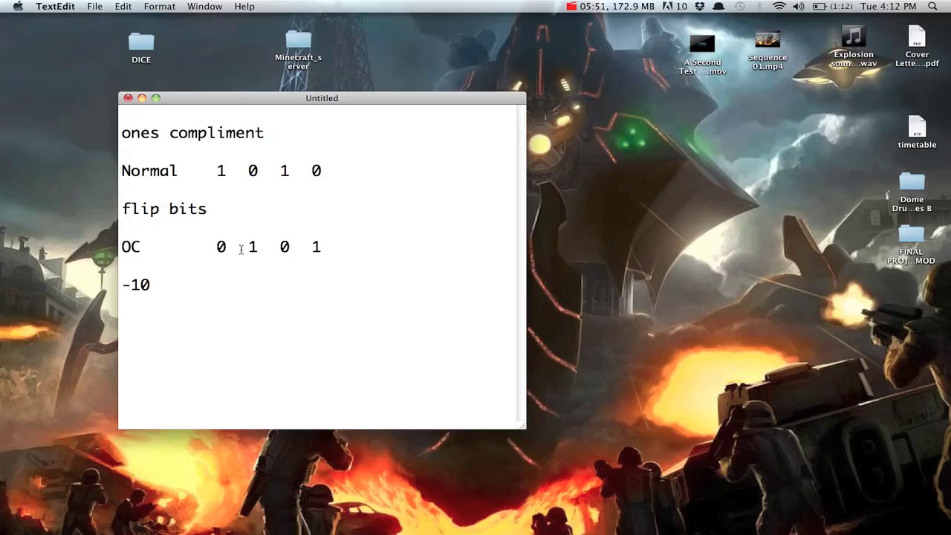
Change the Normal row bits to 0 0 0 0.
left_click(226, 176)
key("BackSpace")
type("0")
key("Right")
key("Right")
key("Right")
key("Right")
key("Right")
key("Right")
key("BackSpace")
type("0")
Change the OC row bits to 1 1 1 1.
left_click(258, 247)
key("BackSpace")
type("1")
key("BackSpace")
type("1")
left_click(258, 247)
left_click(290, 247)
type("1")
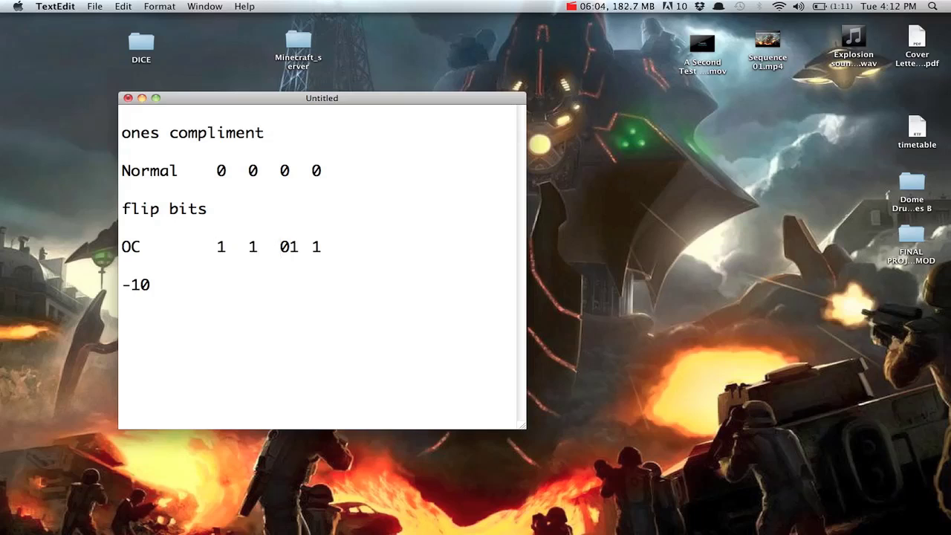
key("Left")
key("BackSpace")
Delete the -10 result line.
left_click_drag(157, 290, 122, 289)
key("BackSpace")
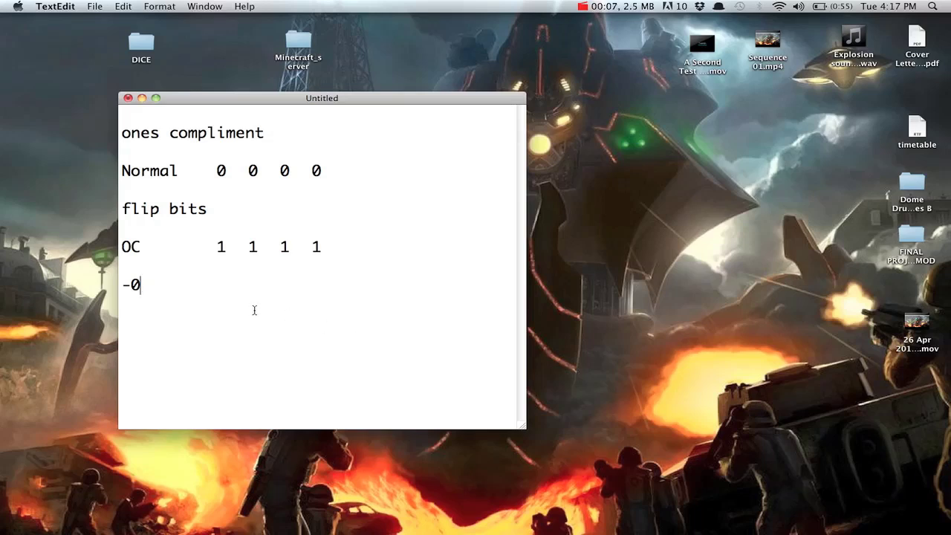
key("BackSpace")
key("BackSpace")
key("BackSpace")
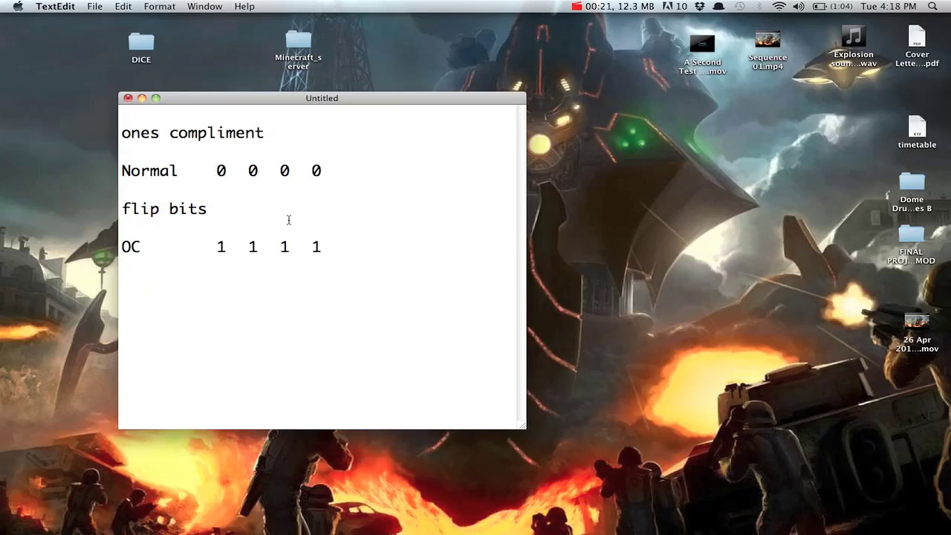
Append '= 0' to the Normal row and '= -0' to the OC row.
left_click(348, 185)
left_click(344, 168)
key("Tab")
type("= 0")
left_click(356, 251)
type("= -1")
key("BackSpace")
type("0")
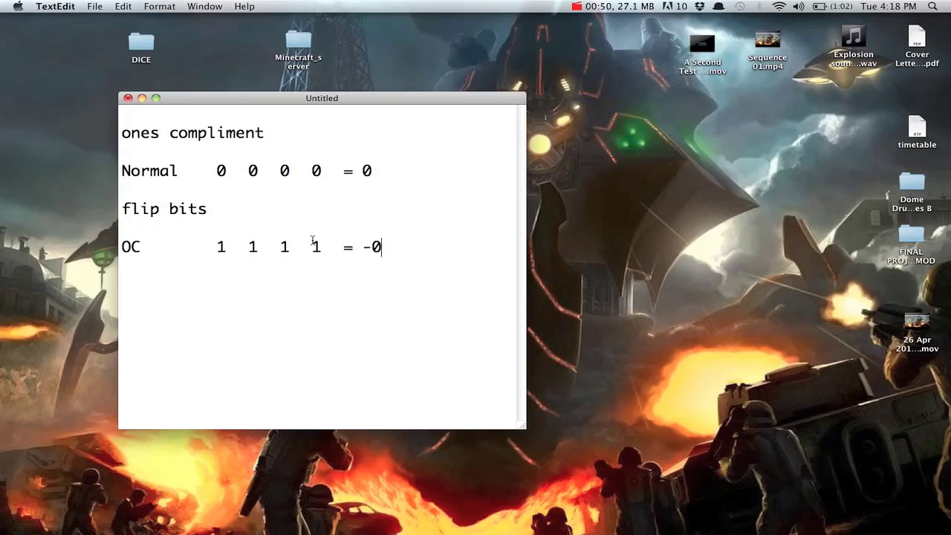
left_click_drag(397, 255, 121, 134)
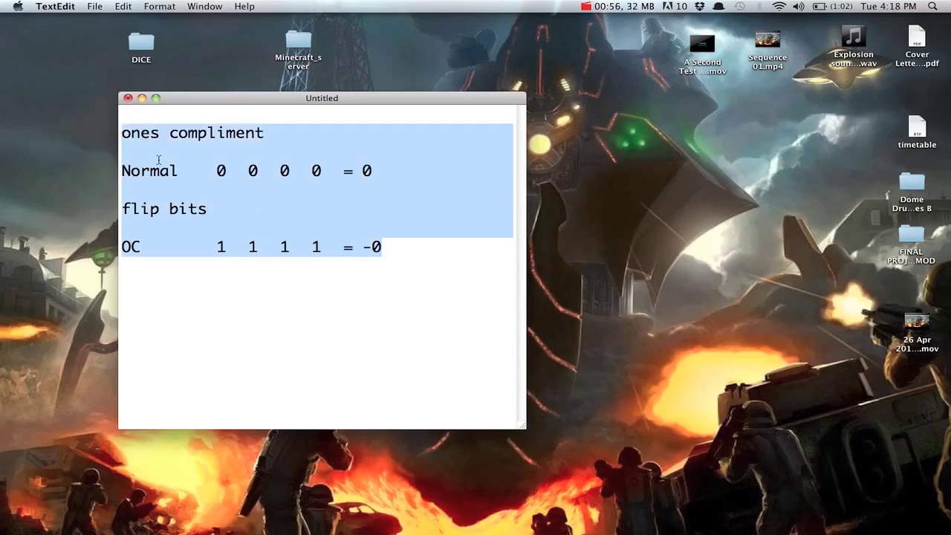
Delete the ones complement example rows and rename the heading to 'Twos compliment'.
left_click(284, 266)
left_click_drag(379, 249, 108, 173)
key("BackSpace")
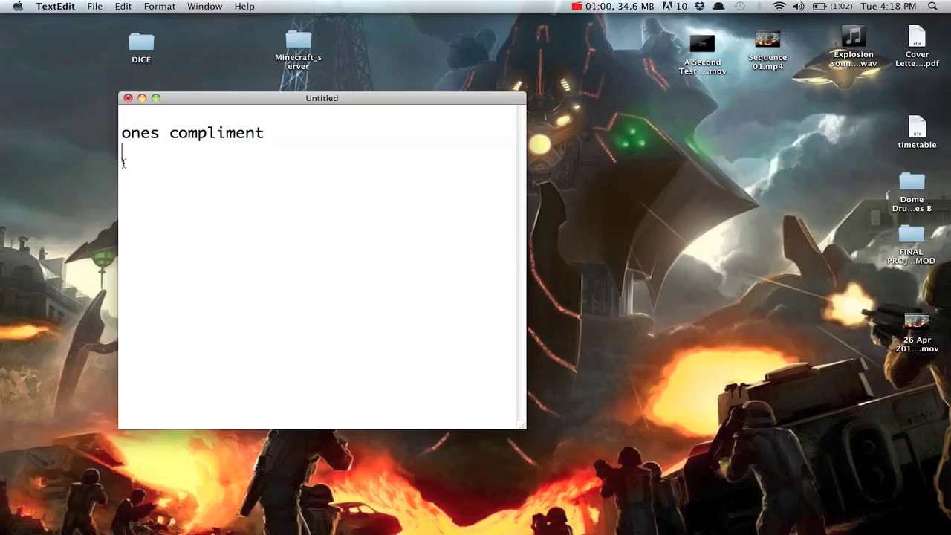
double_click(155, 138)
type("Twos")
Add the rule 'flip bits + 1 ( +0001)' below the heading.
left_click(122, 151)
type("flip bits +1")
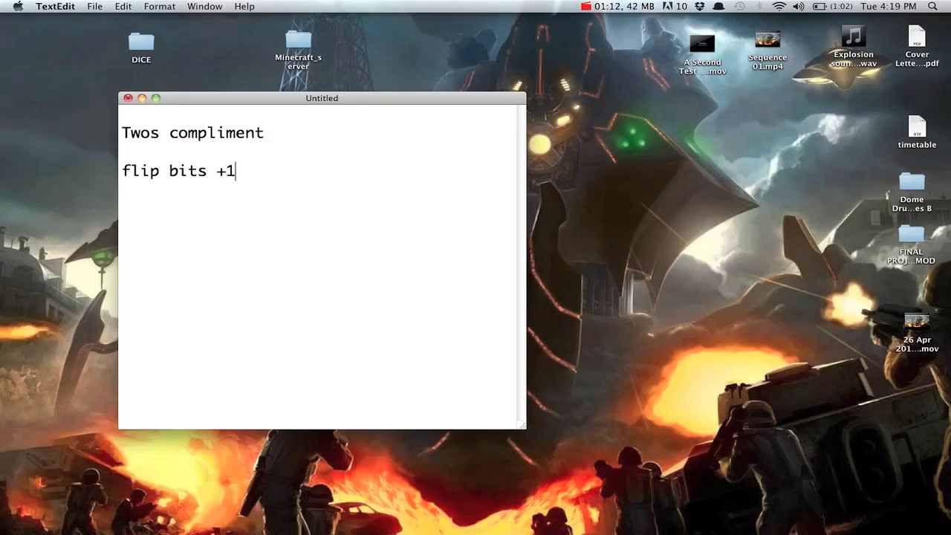
key("BackSpace")
type("1")
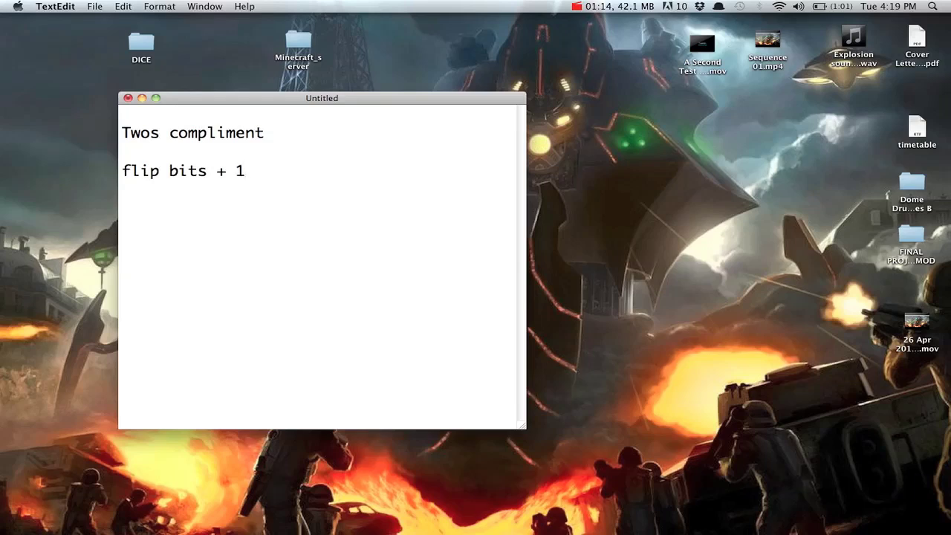
type(" ( +0001")
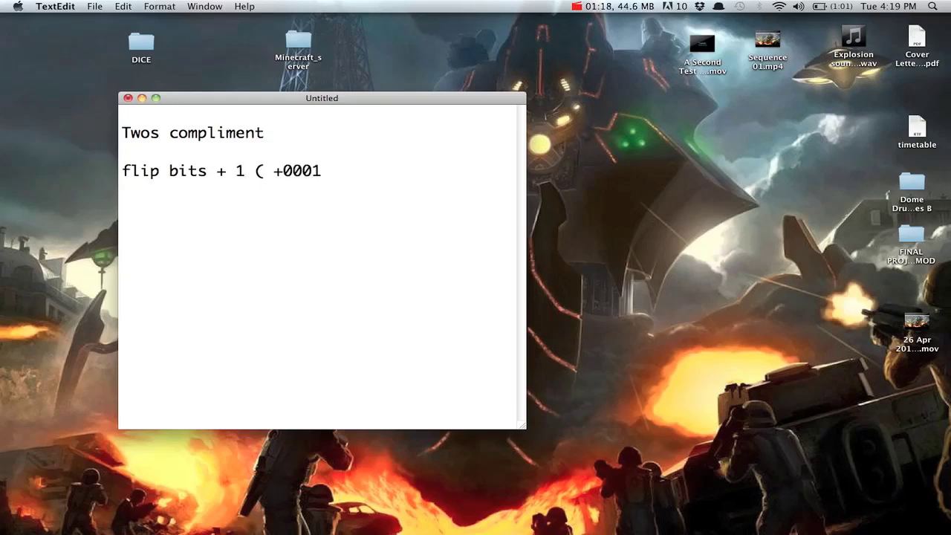
type(")")
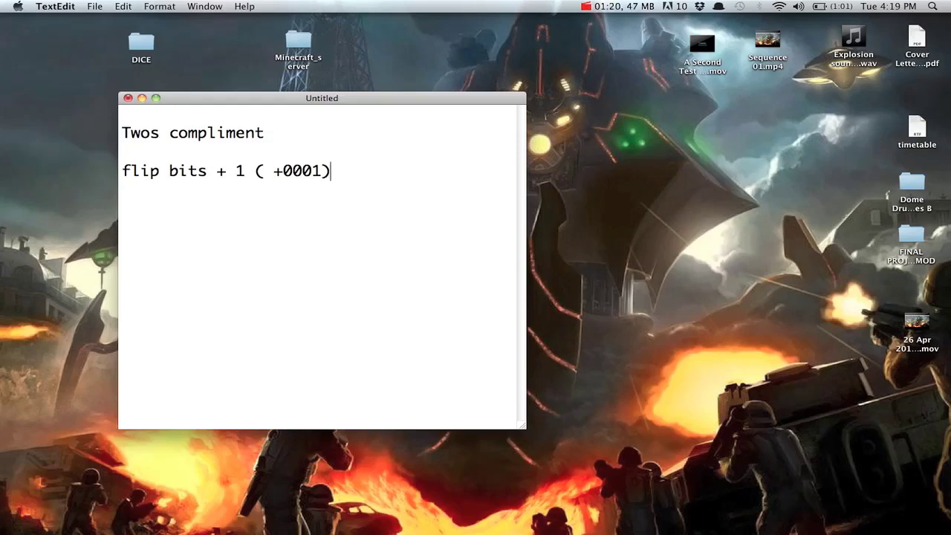
key("Return")
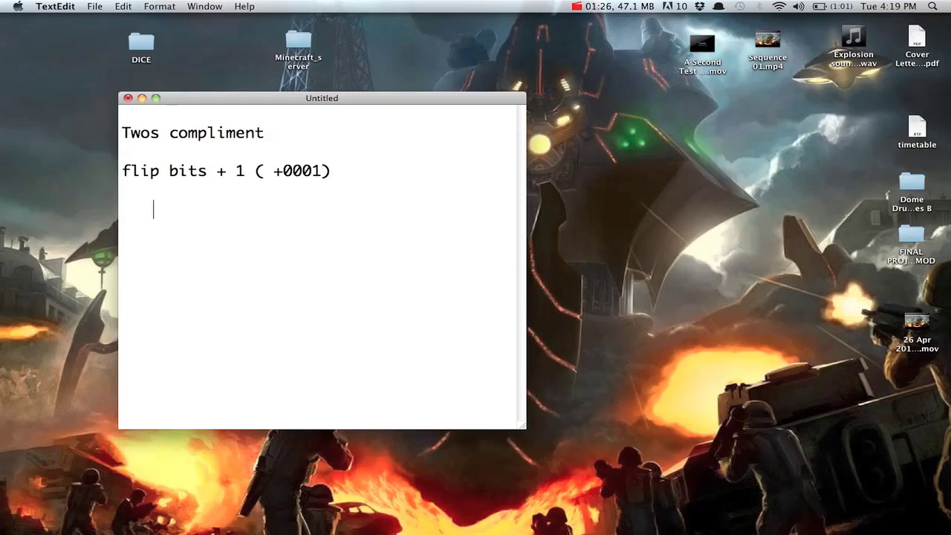
Type the example 1010, a '2c' label, and an indented 0101 below it.
type("1010")
key("Return")
key("Return")
type("2c")
key("Return")
key("Return")
key("Tab")
type("0101")
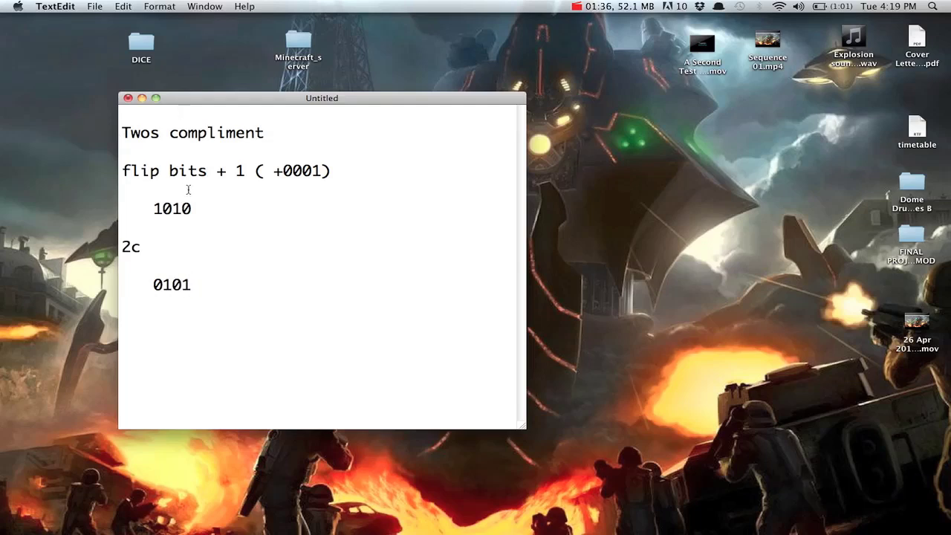
Add '= 8' after 1010 and '= -8' after 0101.
left_click(206, 209)
type("= 8")
left_click(226, 286)
type("= -8")
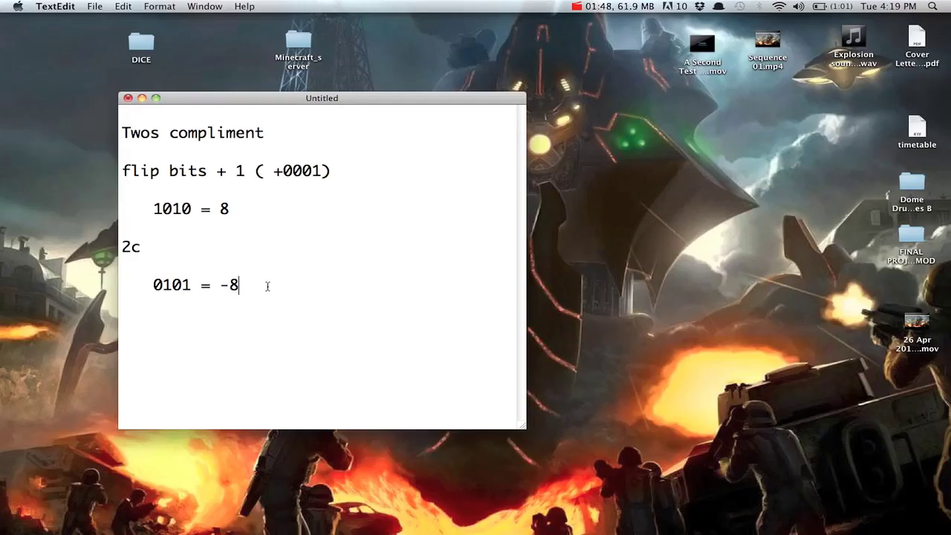
Delete the '1010 = 8' line and type '0000 = 0' in its place.
left_click_drag(265, 284, 198, 261)
left_click_drag(242, 204, 157, 208)
key("BackSpace")
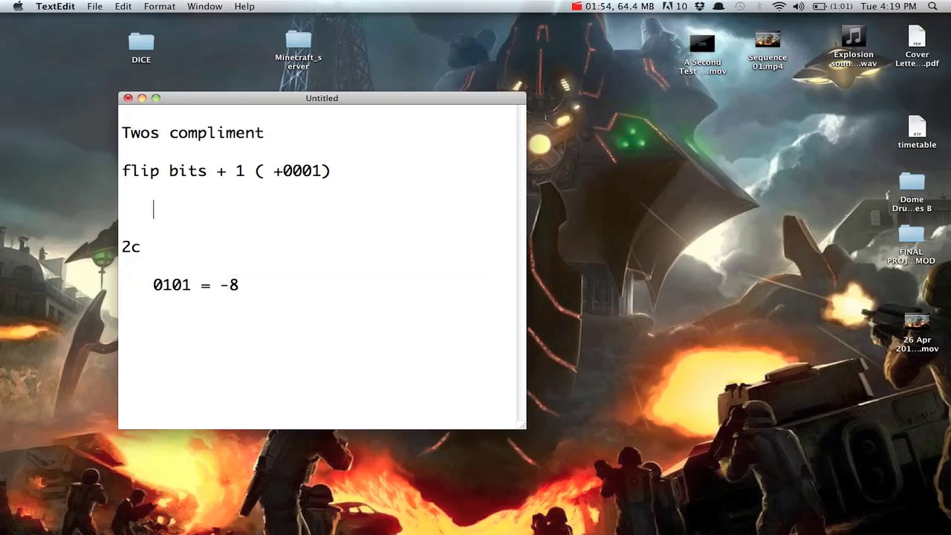
type("0000")
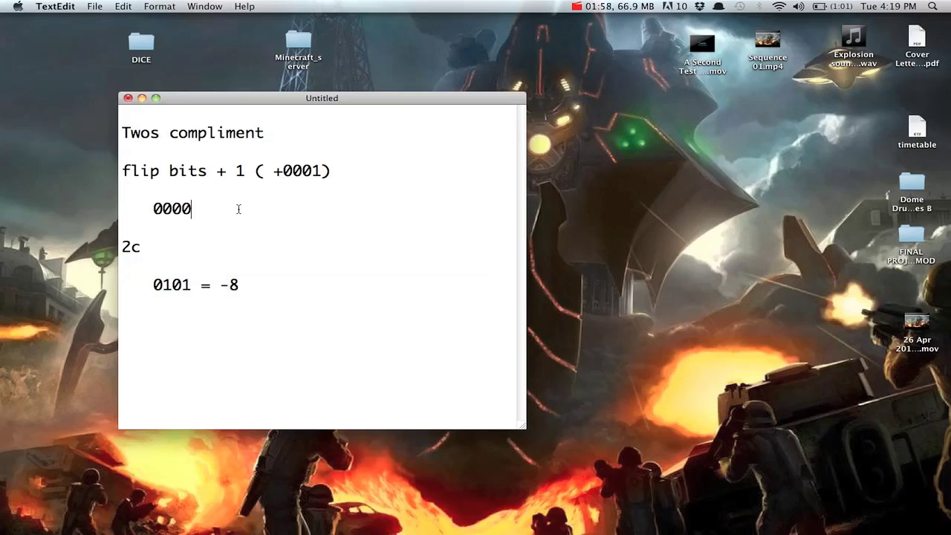
type(" = 0")
Replace '0101 = -8' with the sum '1111 + 0001'.
left_click_drag(238, 286, 163, 289)
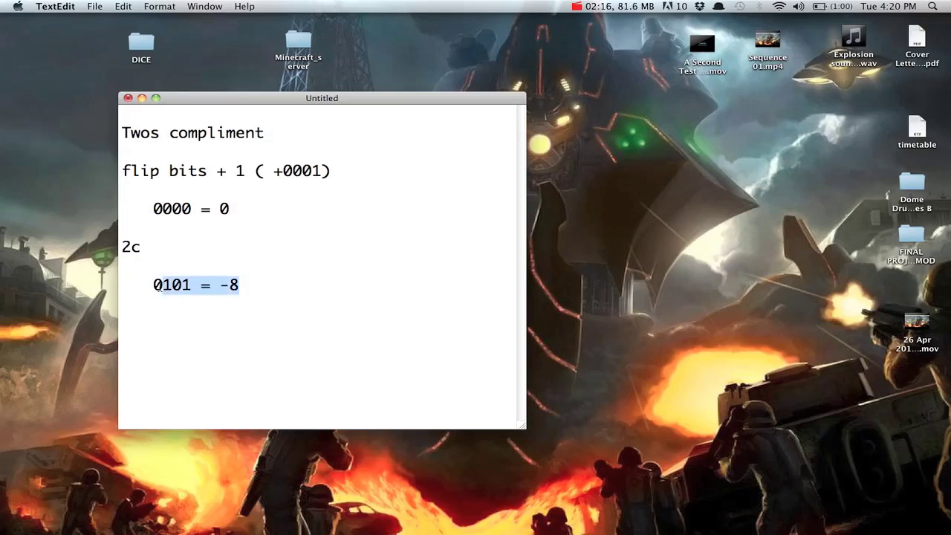
key("BackSpace")
key("BackSpace")
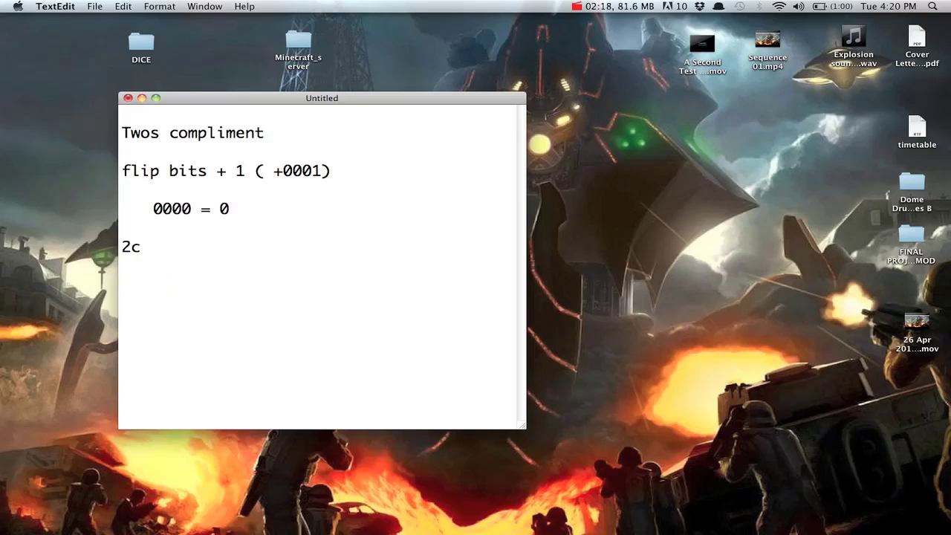
type("1111")
type("+ 00")
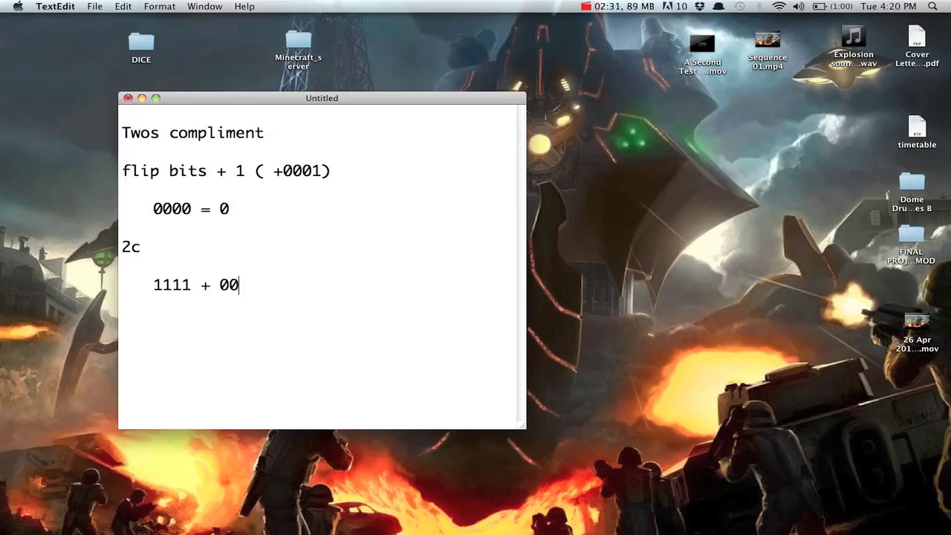
type("01")
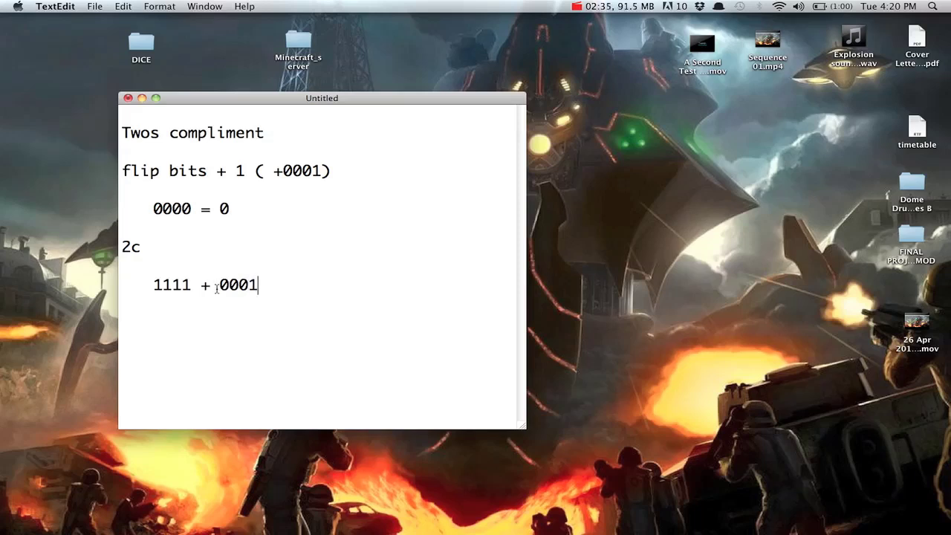
Add an indented result line '10000 = 0000 = 0' beneath the sum.
key("Return")
key("Return")
key("Tab")
type("1000")
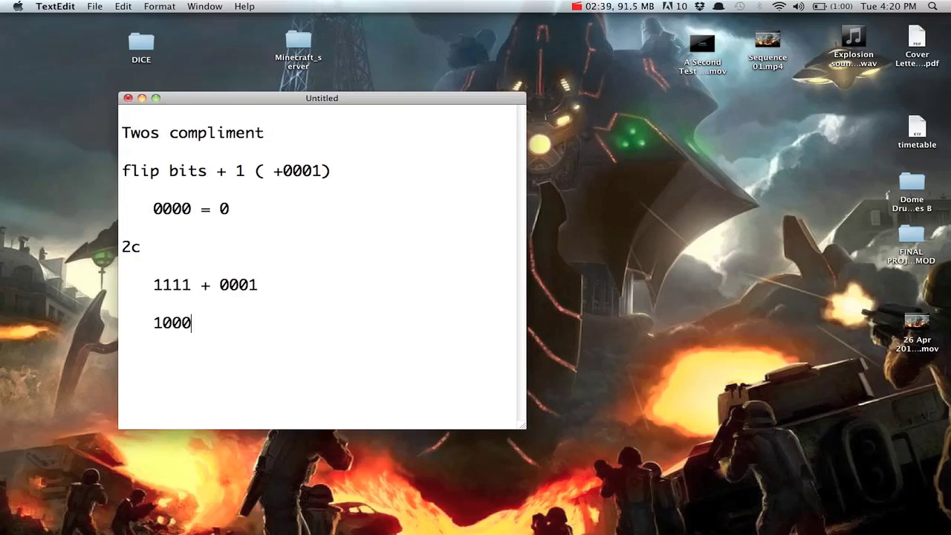
type("0")
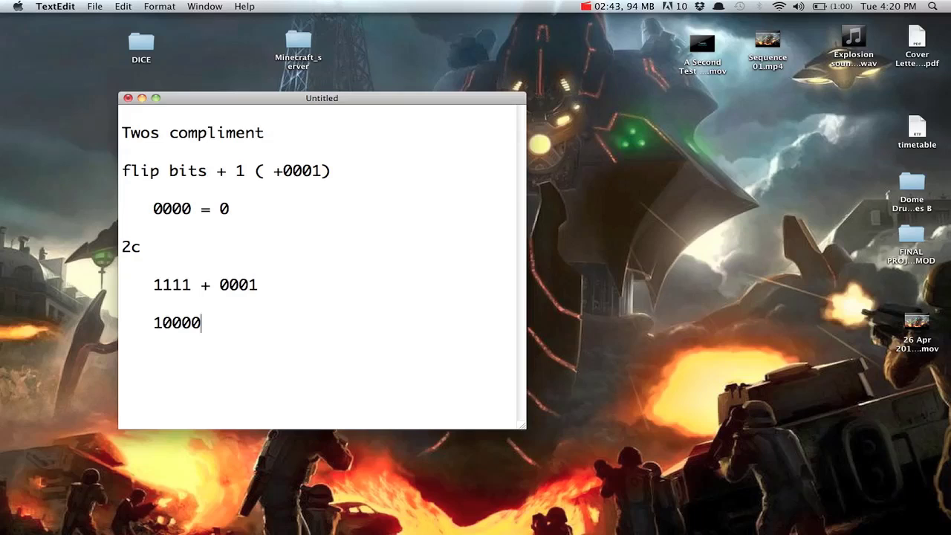
key("Left")
key("Left")
key("Left")
key("Left")
key("Right")
key("Right")
key("Right")
key("Right")
key("Left")
key("Left")
key("Left")
key("Left")
key("Left")
key("Right")
key("Right")
key("Right")
key("Right")
key("Right")
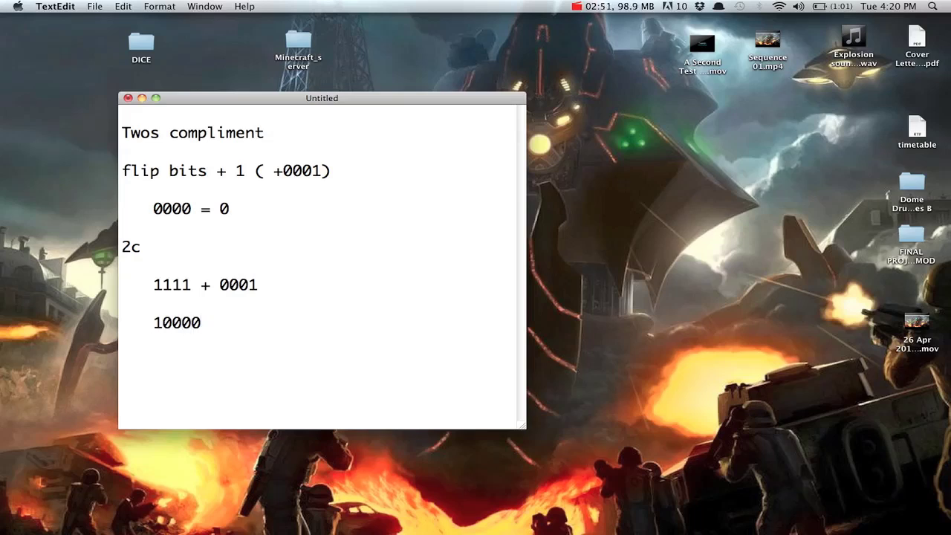
type("= ")
type("0000")
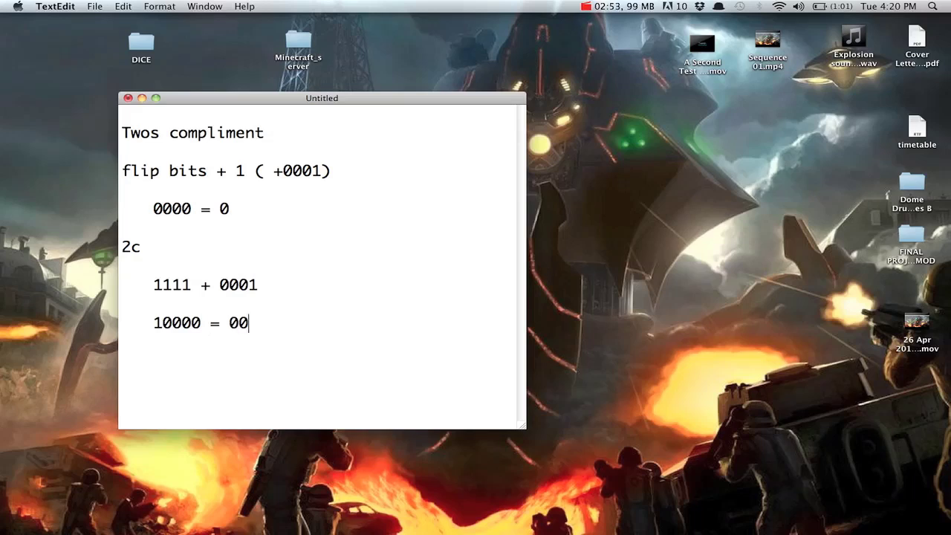
type(" = 0")
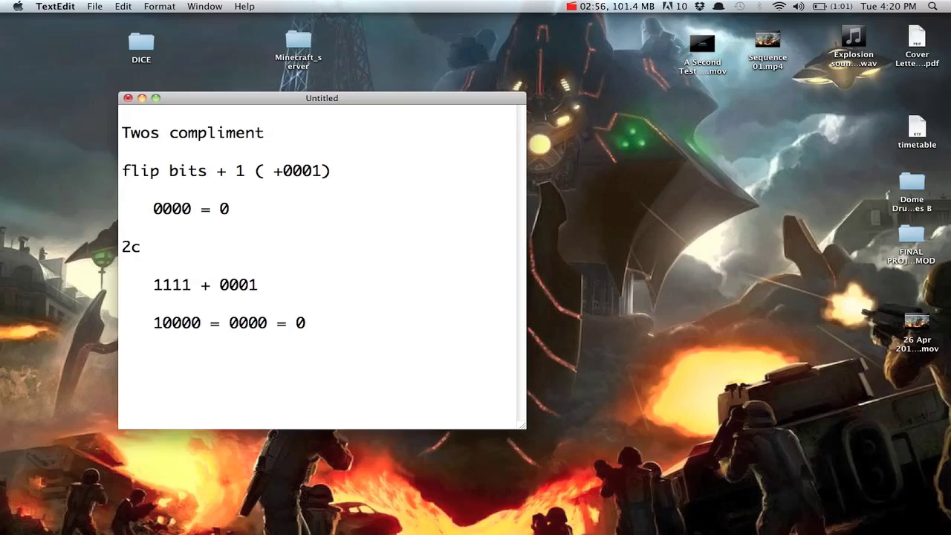